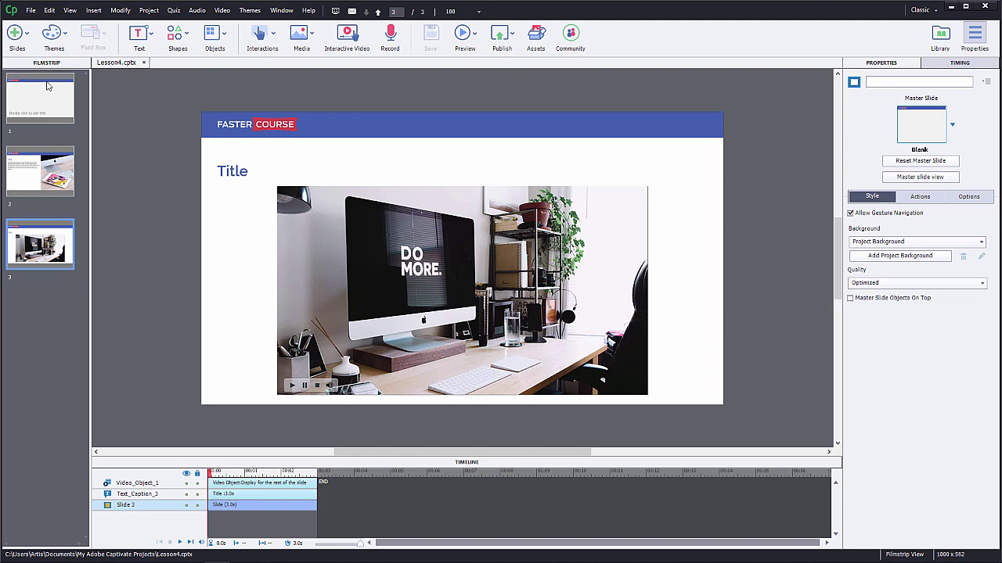
# Insert a graded multiple-choice question slide after slide 3
pyautogui.click(15, 34)
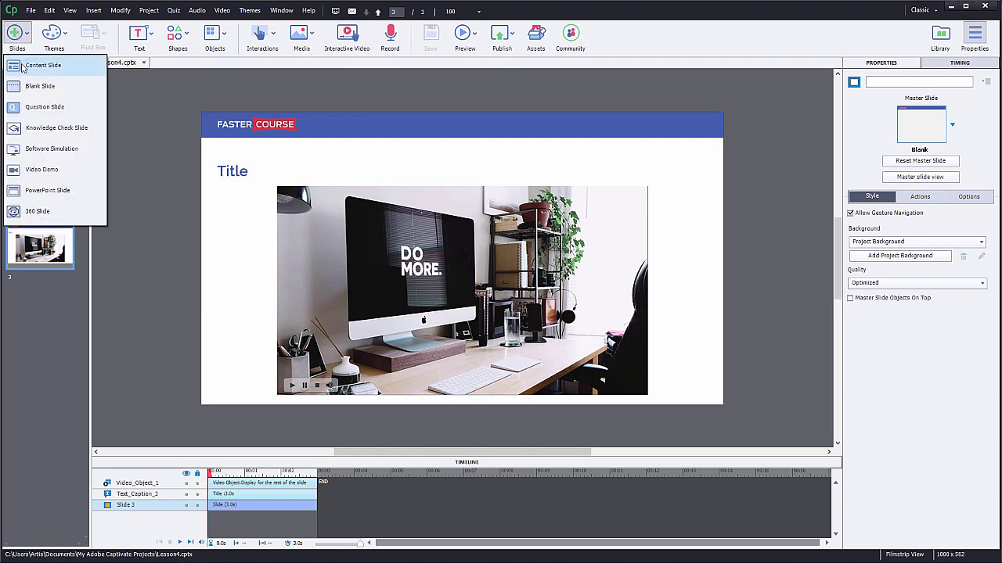
pyautogui.click(39, 108)
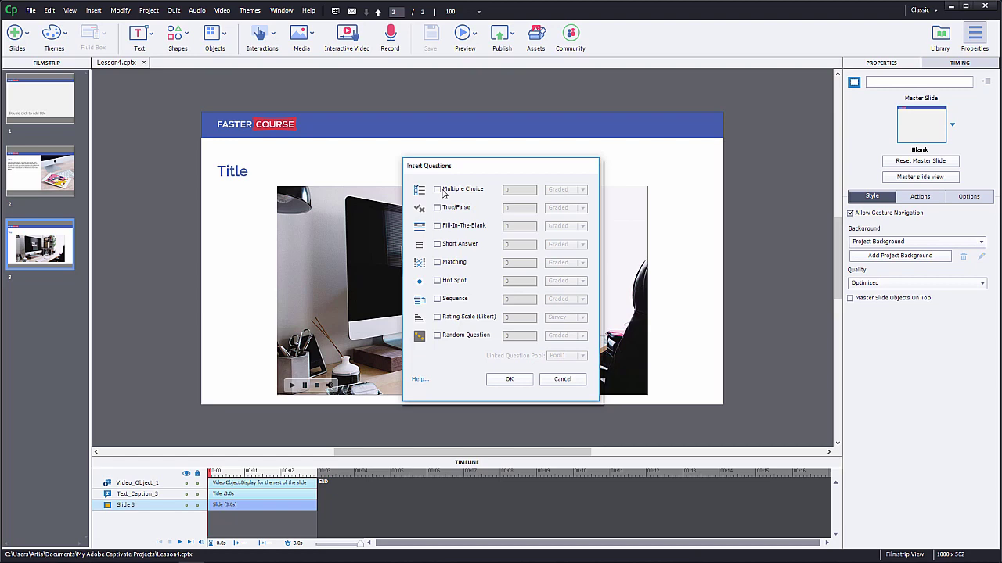
pyautogui.click(438, 190)
pyautogui.click(508, 378)
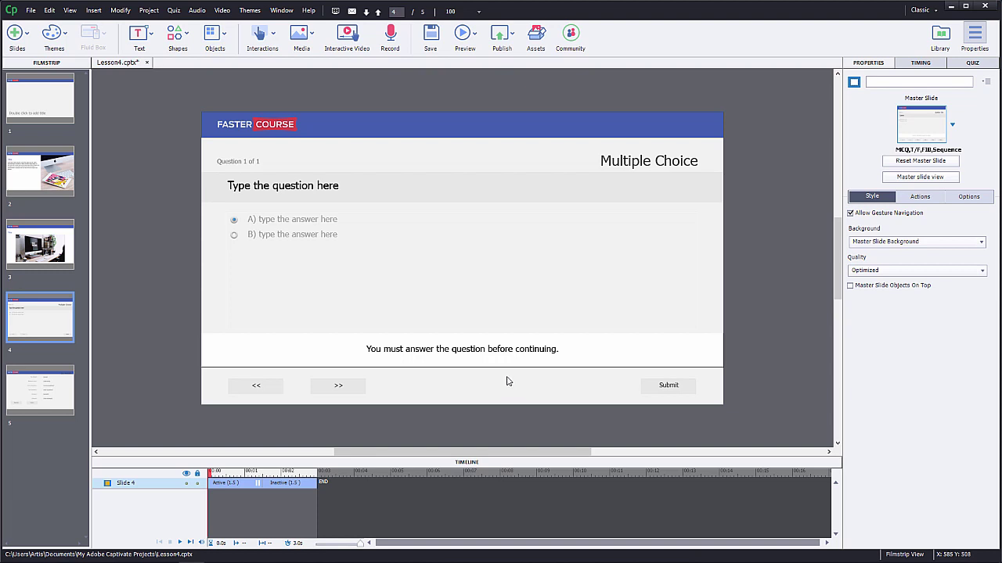
# Format the text of answer A in Myriad Pro Regular with black colour
pyautogui.click(306, 216)
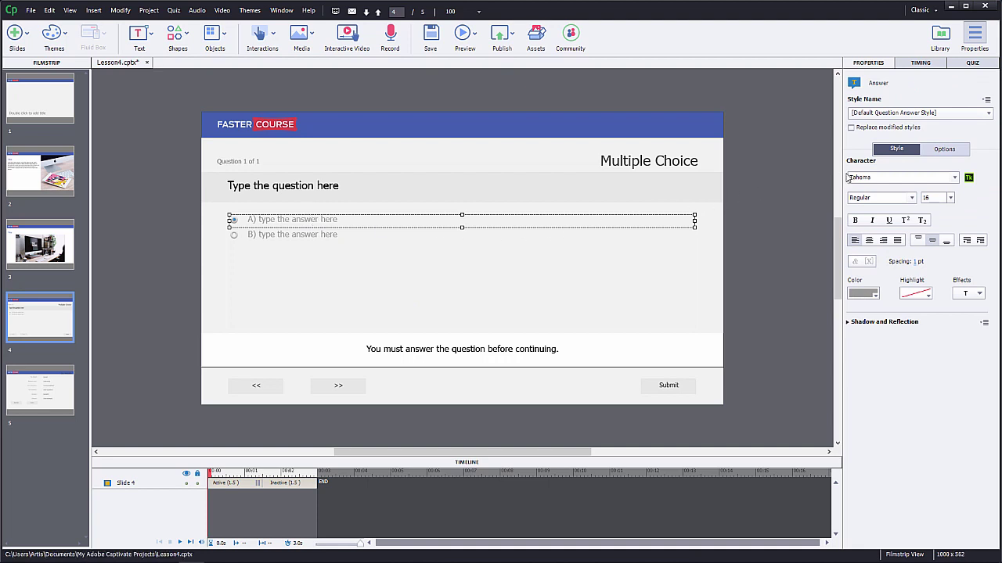
pyautogui.click(875, 177)
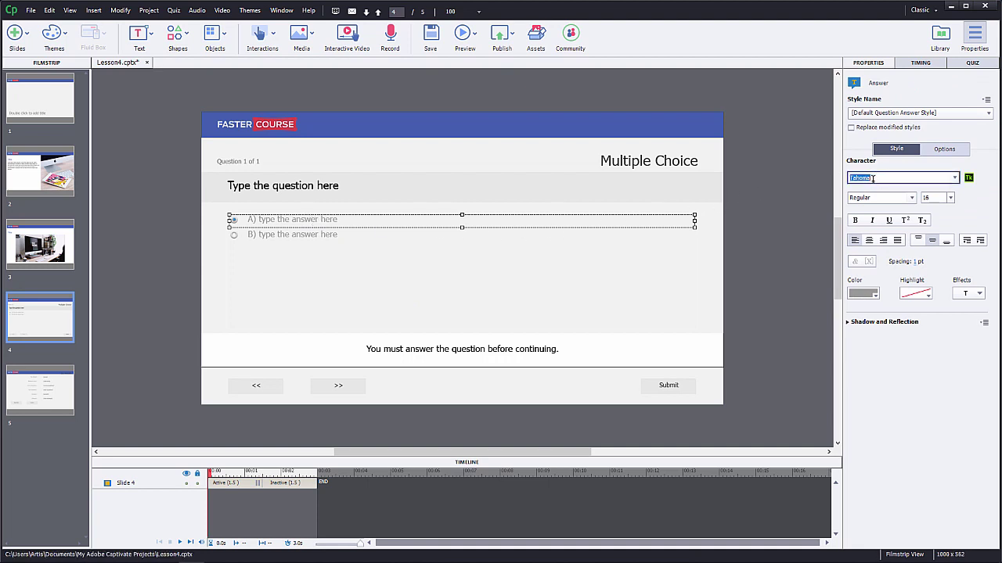
pyautogui.write('Myanmar Textr')
pyautogui.press('Tab')
pyautogui.click(881, 197)
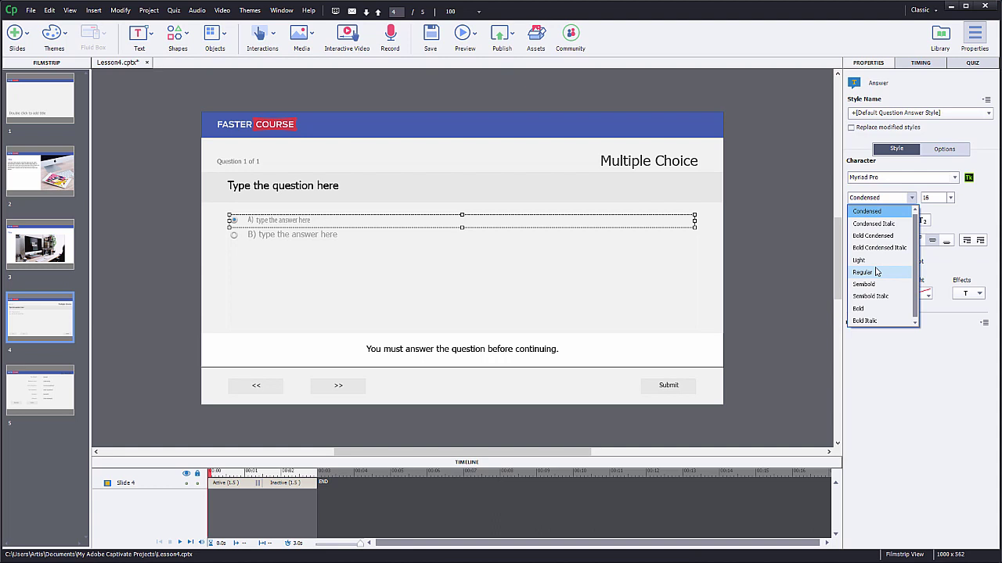
pyautogui.click(869, 273)
pyautogui.click(864, 291)
pyautogui.click(715, 431)
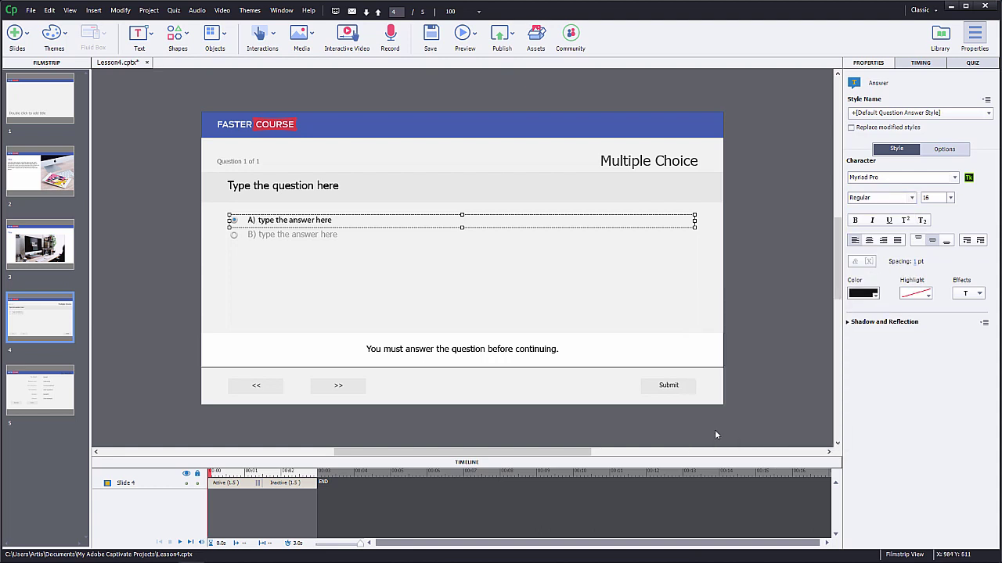
# Save the formatting of answer A as a new object style named Question Answer
pyautogui.click(986, 100)
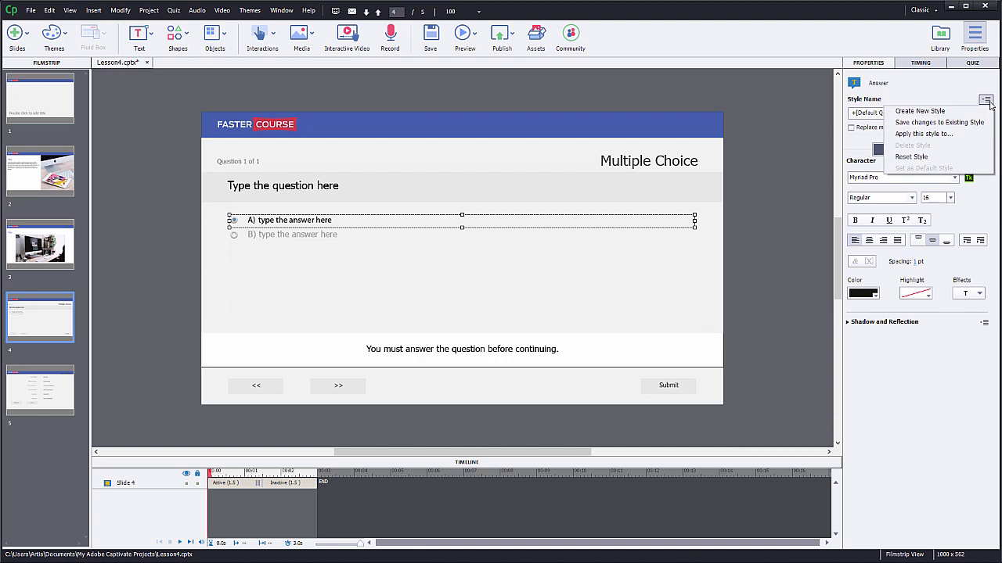
pyautogui.click(931, 114)
pyautogui.click(897, 139)
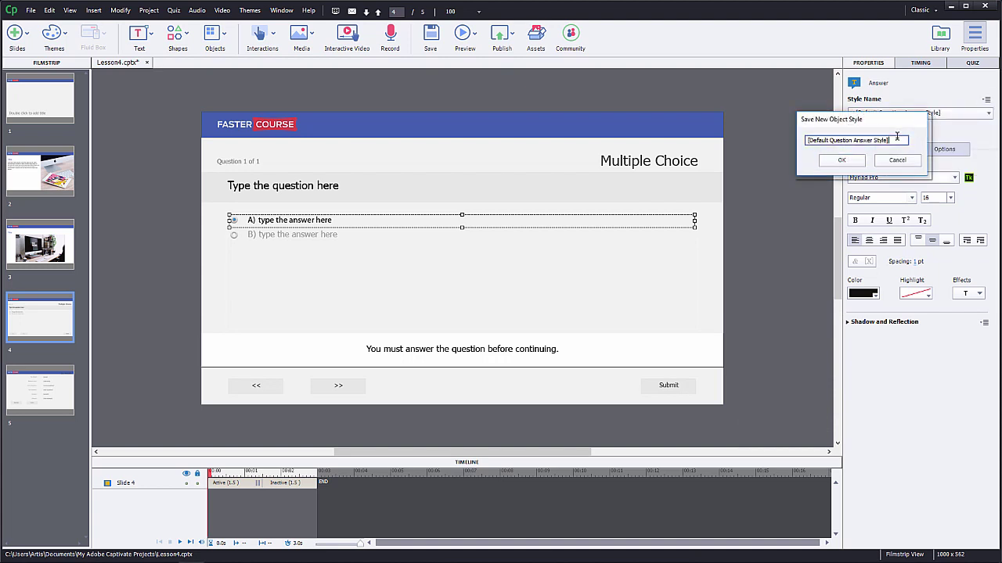
pyautogui.moveTo(896, 139); pyautogui.dragTo(803, 140)
pyautogui.write('Question Answer')
pyautogui.click(822, 156)
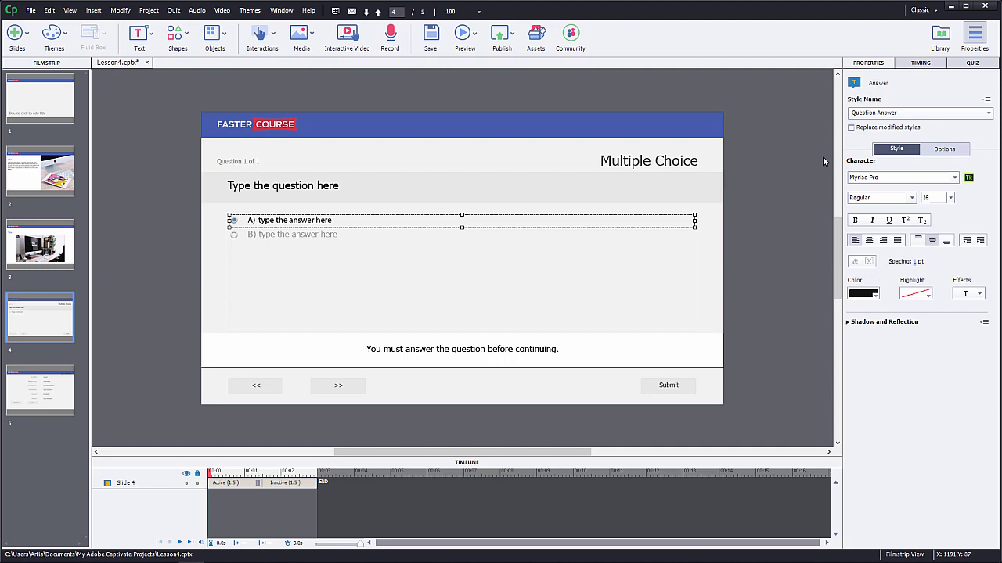
# Apply the Question Answer style to answer B
pyautogui.click(329, 242)
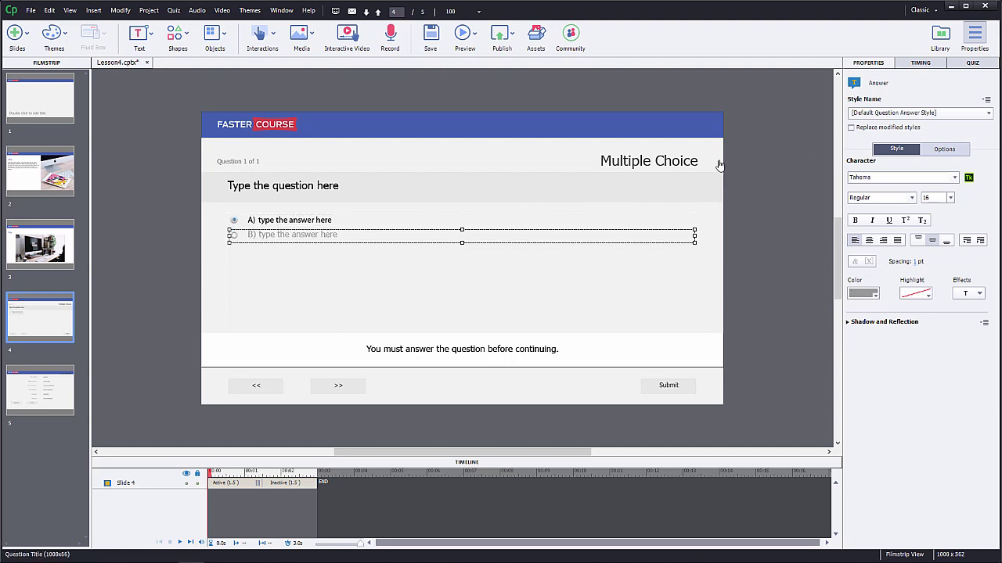
pyautogui.click(907, 112)
pyautogui.click(879, 160)
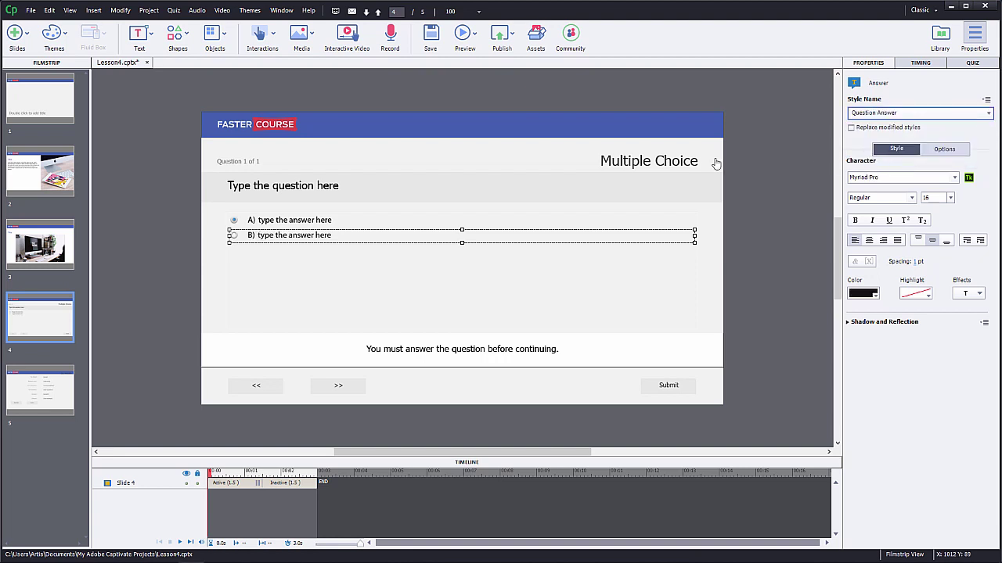
# Apply the Question Title style to the Multiple Choice title and the Question style to the question text
pyautogui.click(683, 162)
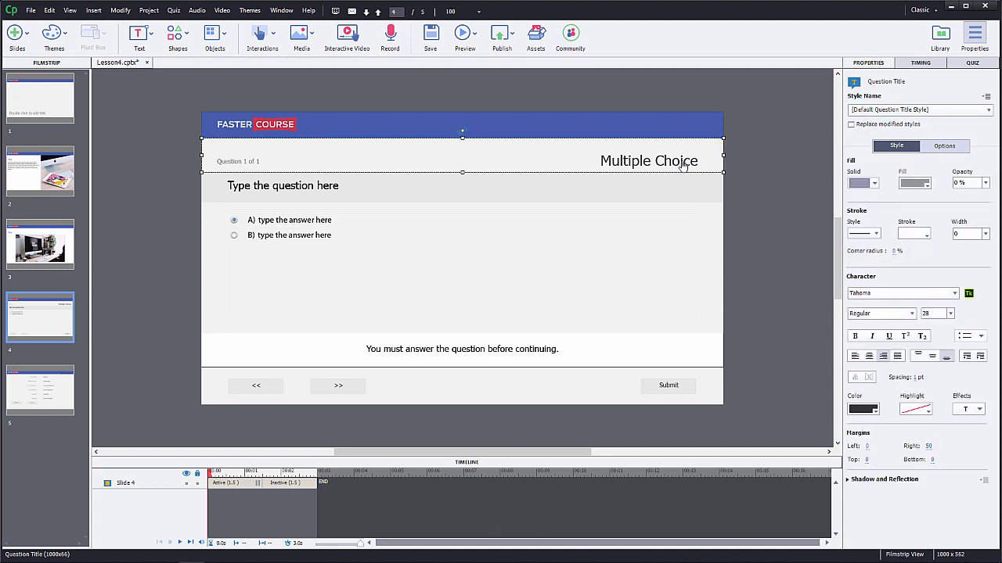
pyautogui.click(861, 111)
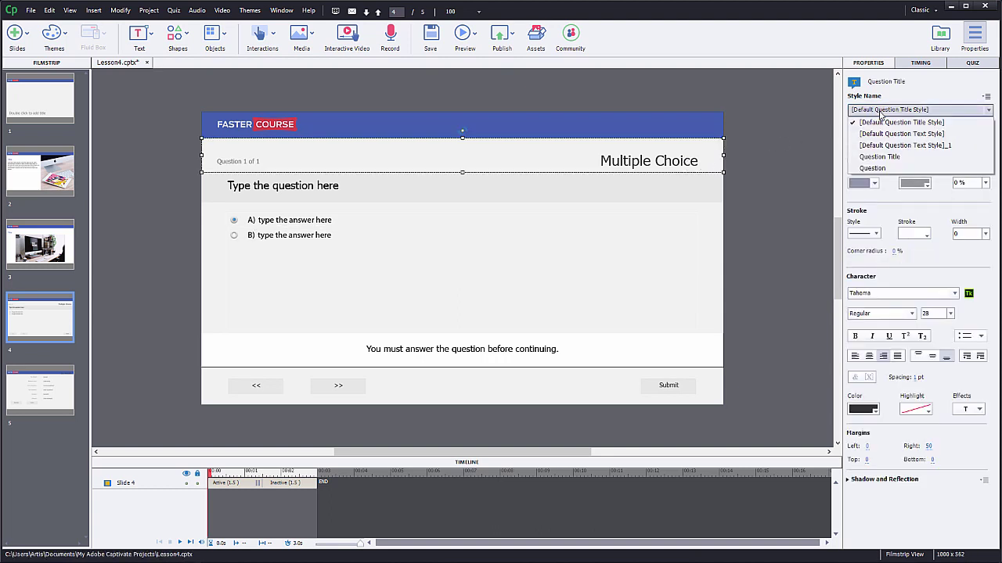
pyautogui.click(878, 156)
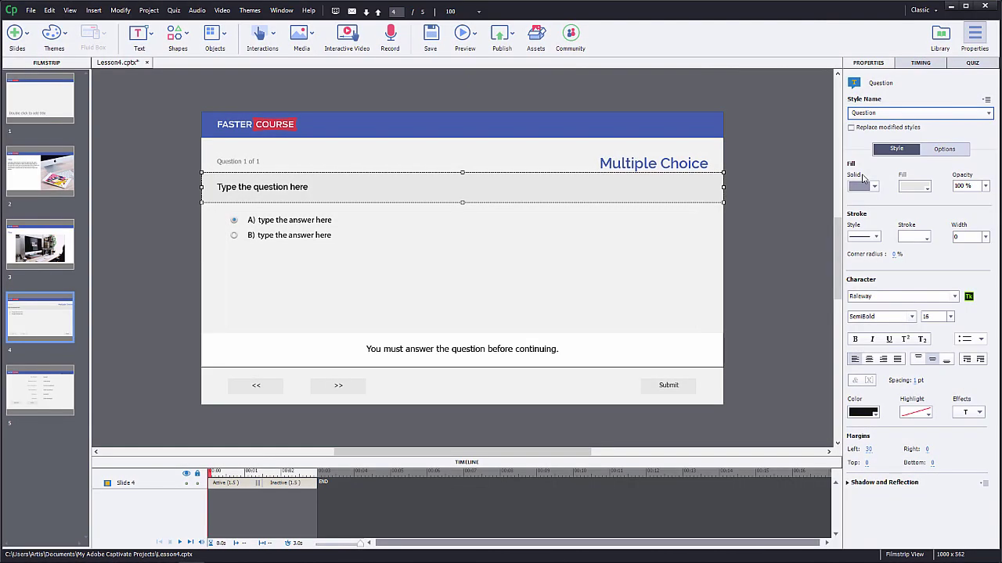
# Set the question's number of answers to 4 in the quiz properties
pyautogui.click(975, 64)
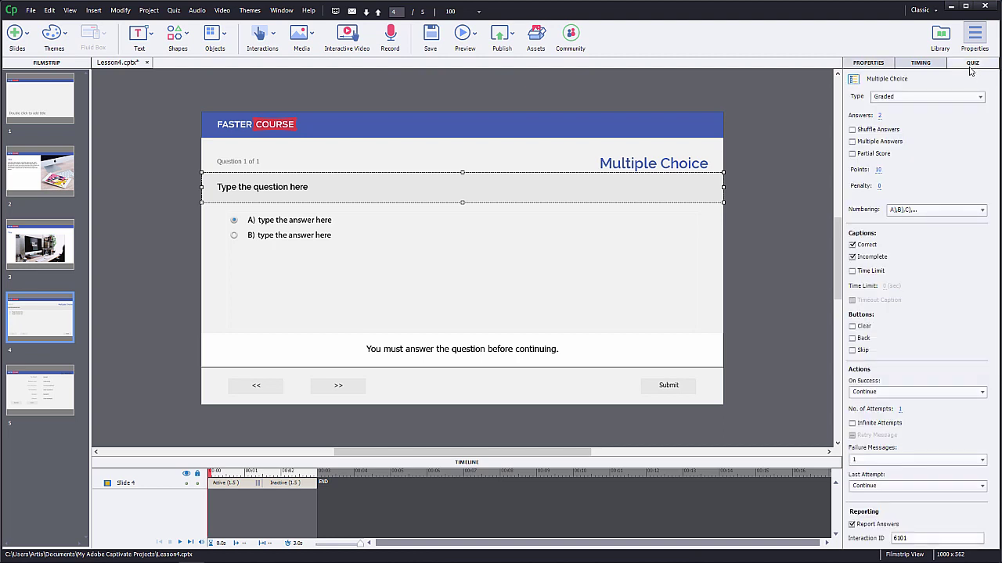
pyautogui.click(880, 115)
pyautogui.write('4')
pyautogui.press('Return')
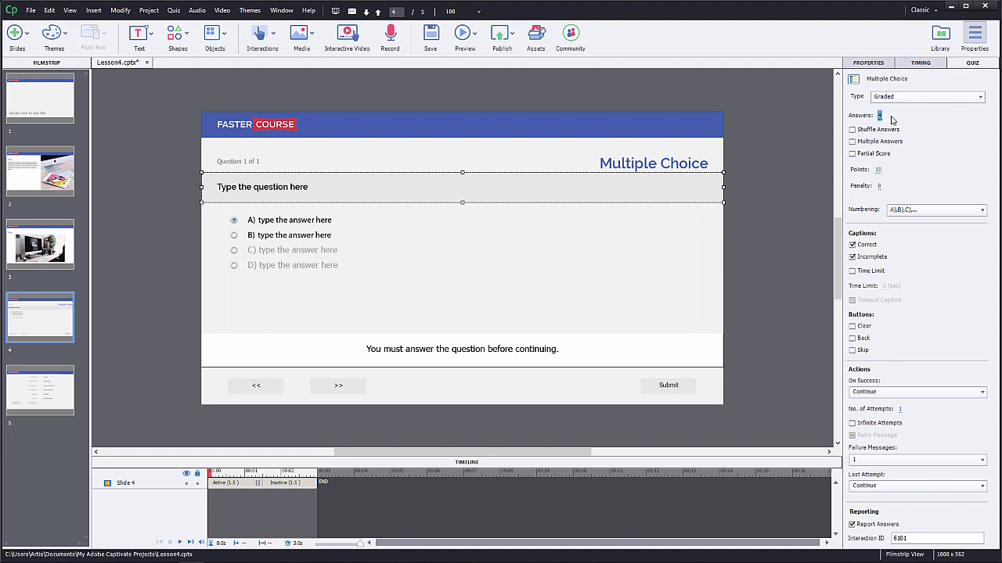
# Apply the Question Answer style to answers C and D together
pyautogui.click(319, 248)
pyautogui.keyDown('shift'); pyautogui.click(317, 266); pyautogui.keyUp('shift')
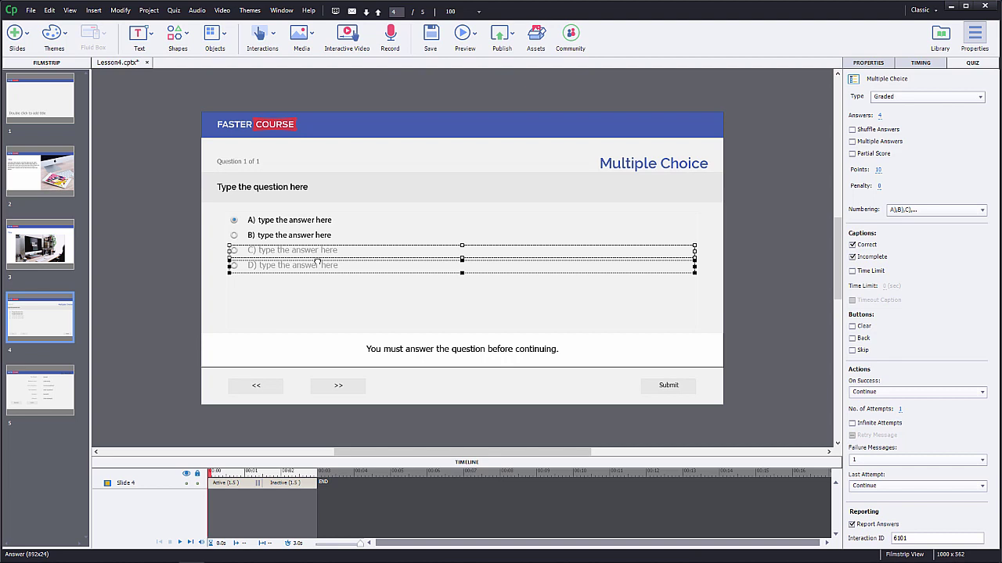
pyautogui.click(868, 62)
pyautogui.click(892, 113)
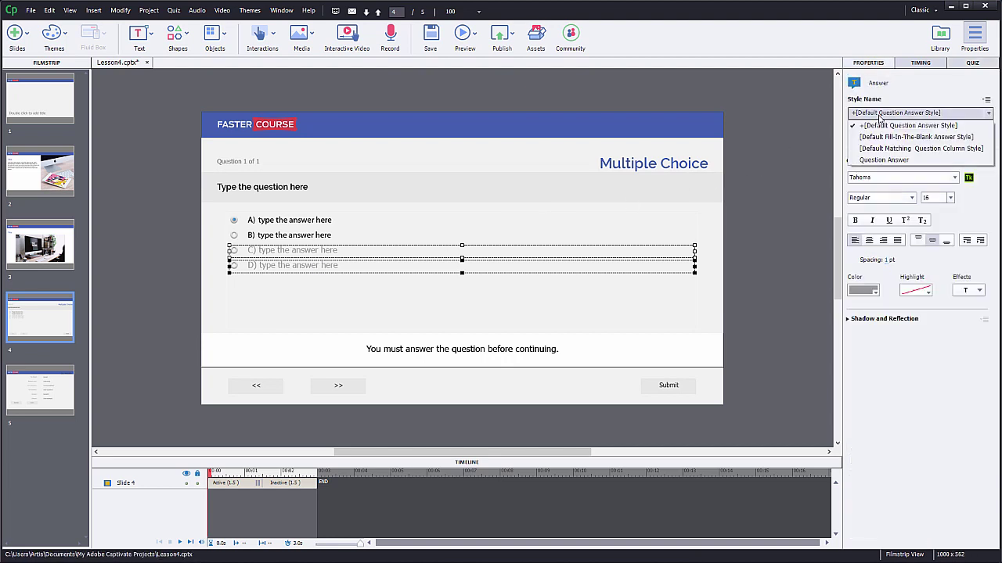
pyautogui.click(884, 160)
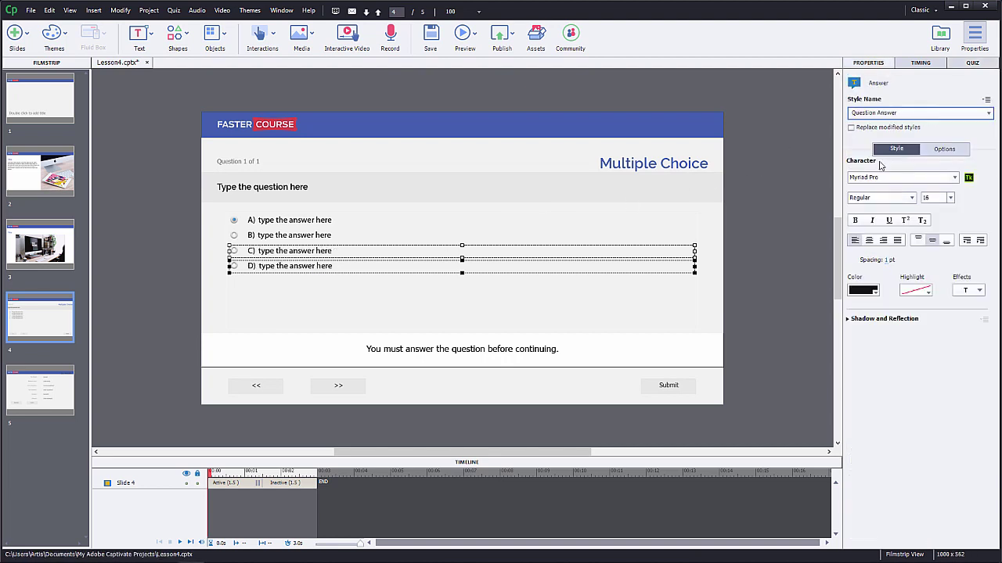
pyautogui.click(777, 207)
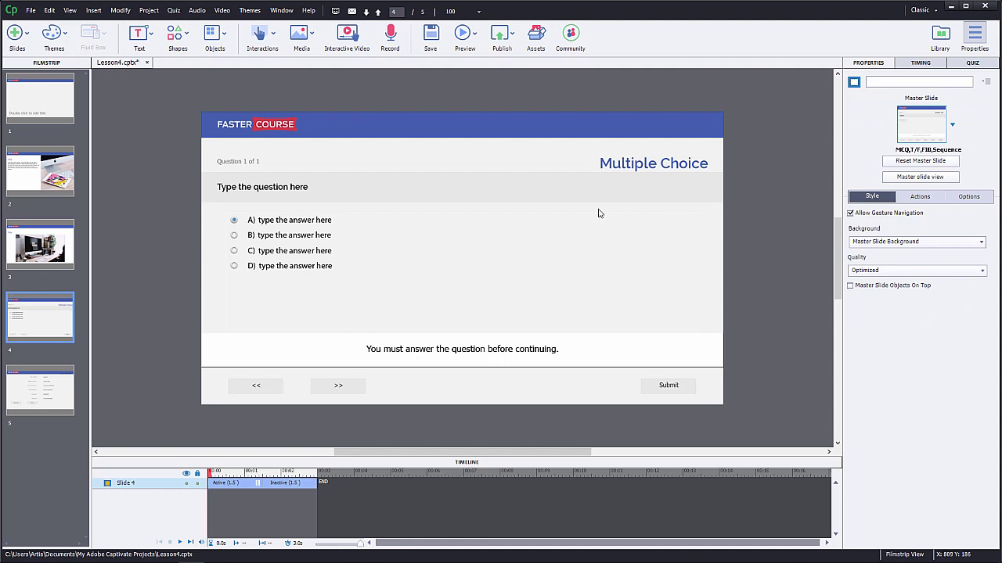
# Allow multiple answers for the question and mark answers A and C as correct
pyautogui.click(232, 250)
pyautogui.click(233, 251)
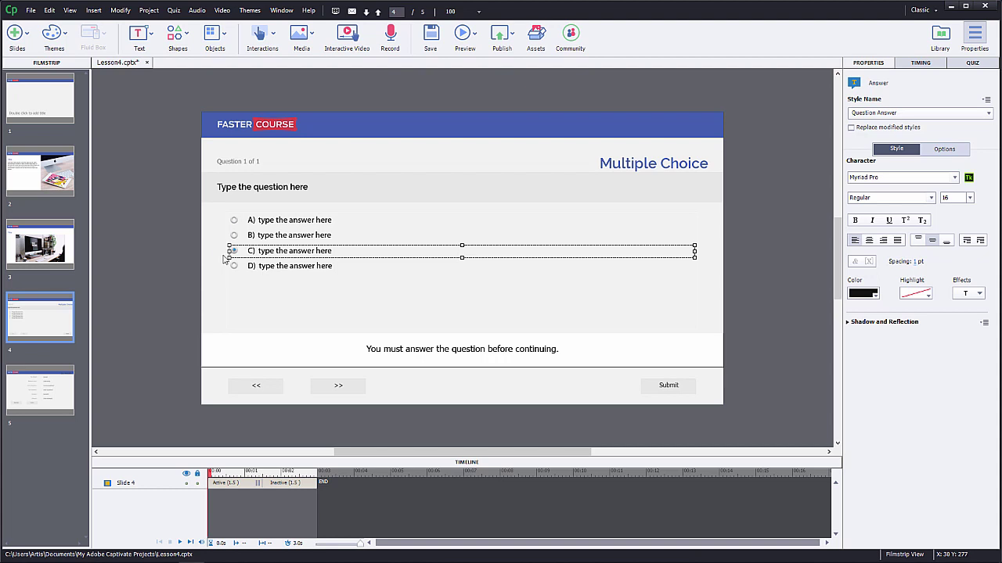
pyautogui.click(971, 63)
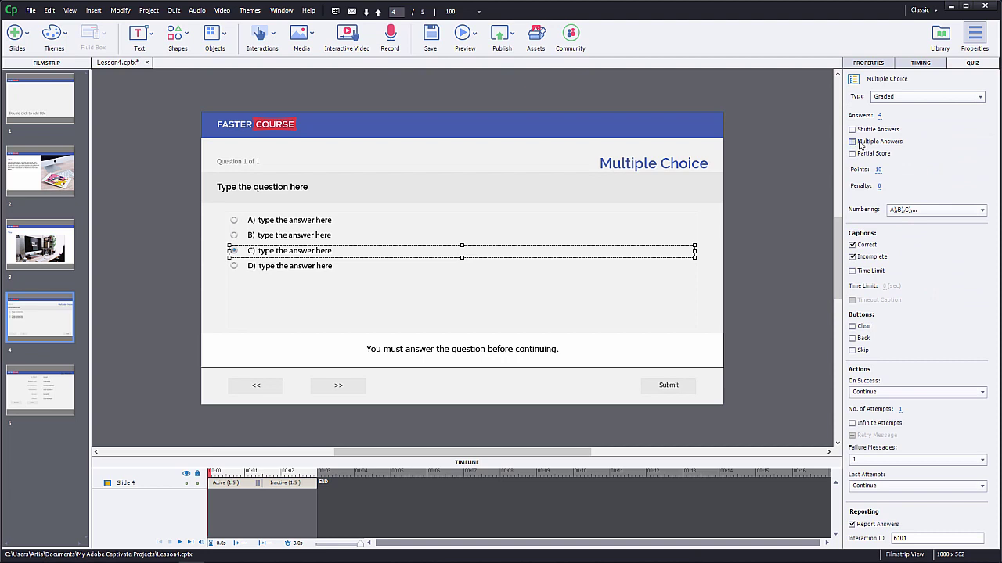
pyautogui.click(860, 145)
pyautogui.click(234, 220)
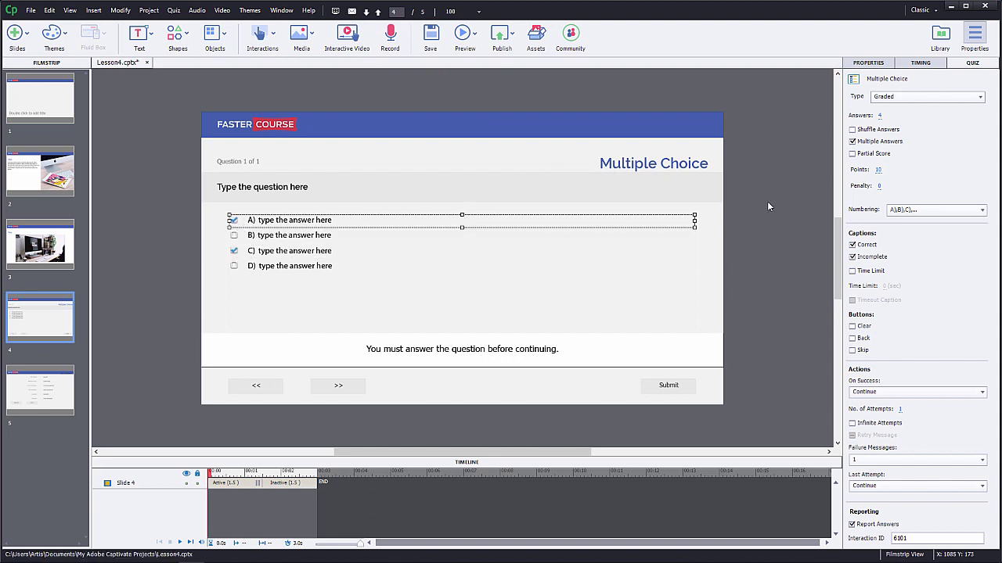
# Give the Submit button the header's blue fill and white caption text
pyautogui.click(685, 385)
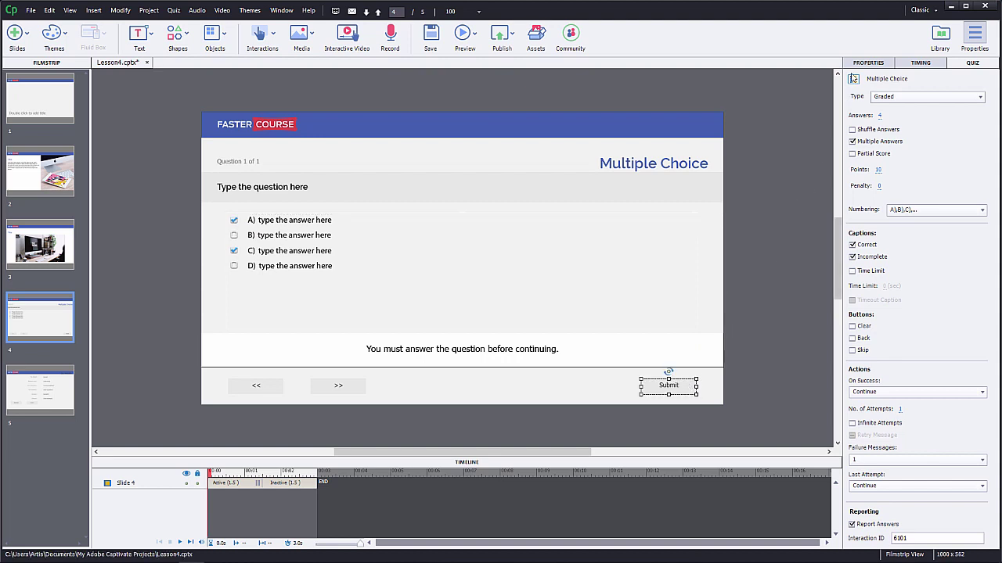
pyautogui.click(856, 65)
pyautogui.click(914, 376)
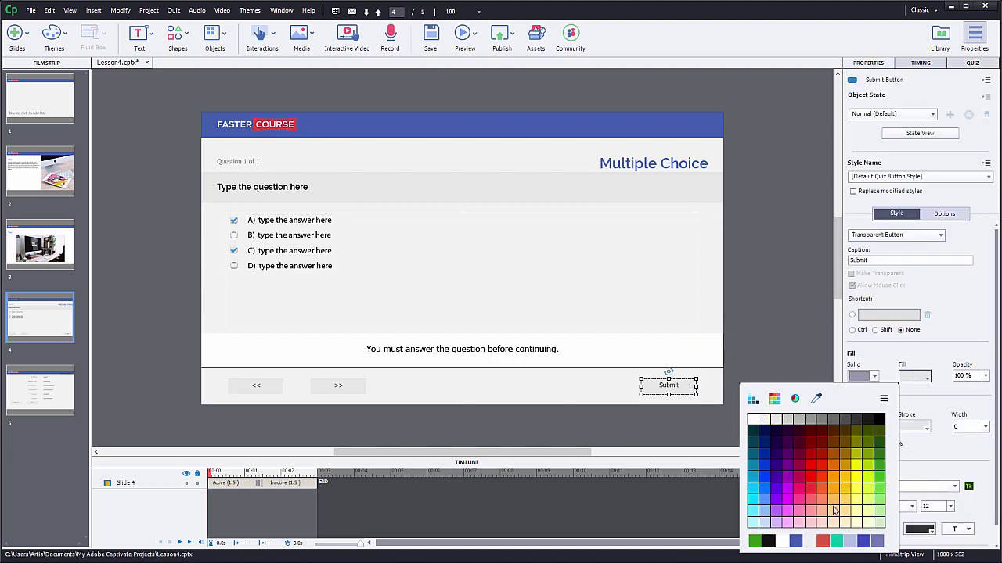
pyautogui.click(799, 543)
pyautogui.click(920, 529)
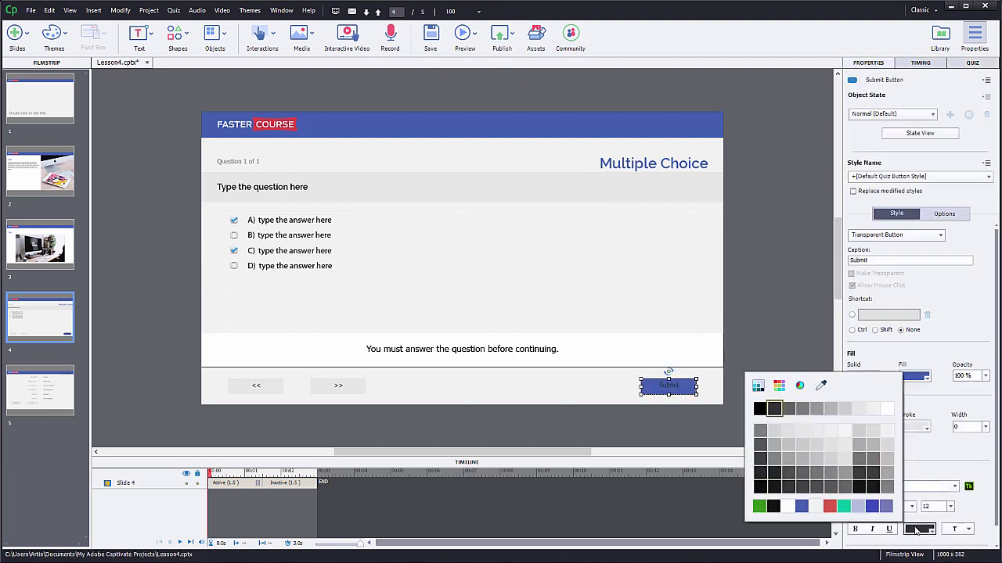
pyautogui.click(789, 507)
pyautogui.click(758, 401)
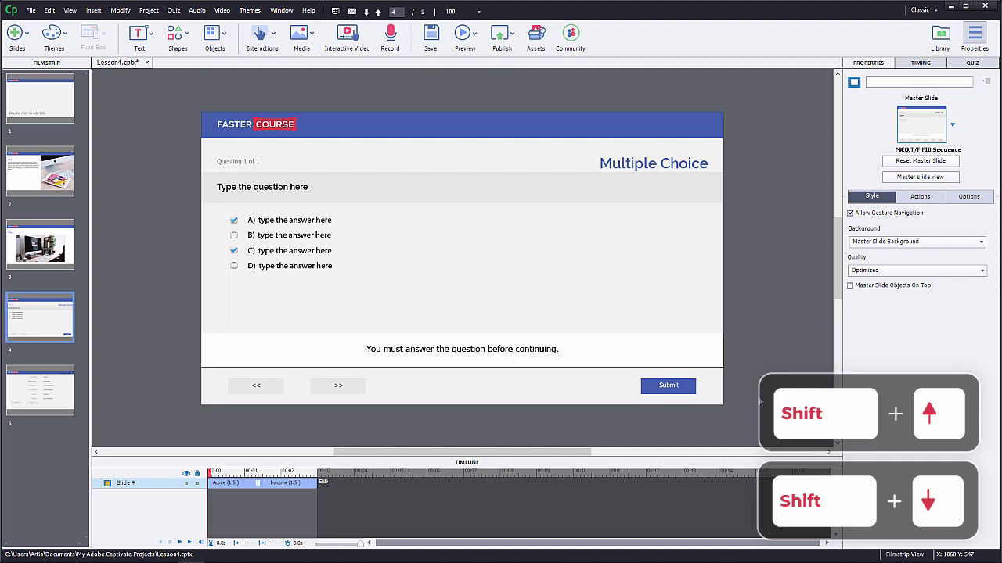
# Move the incomplete-answer message up to uncover the feedback shape stacked beneath it
pyautogui.click(528, 354)
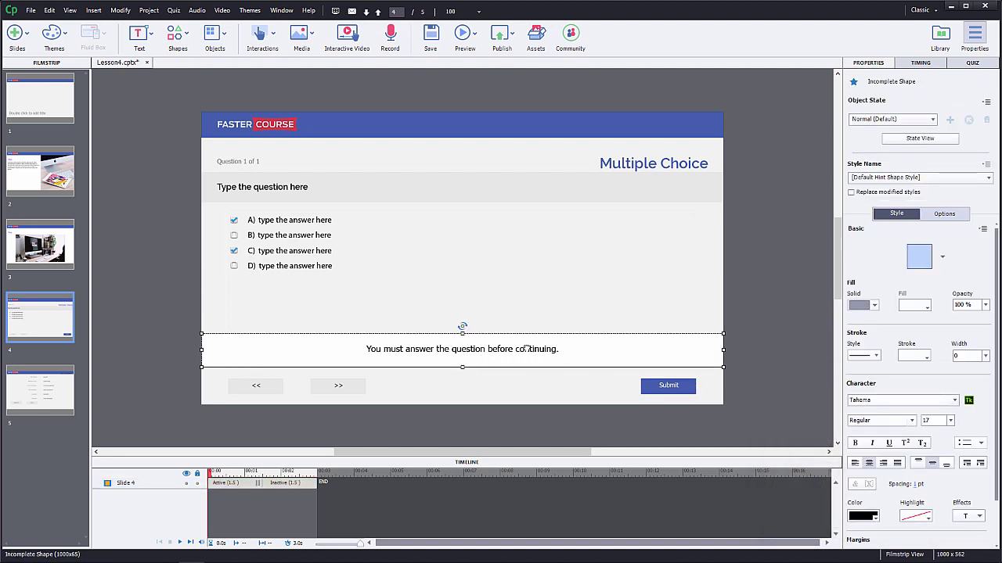
pyautogui.hotkey('shift', 'Up')
pyautogui.hotkey('shift', 'Up')
pyautogui.hotkey('shift', 'Up')
pyautogui.hotkey('shift', 'Up')
# Replace the word "Incorrect" with "WRONG" in the incorrect-answer feedback text
pyautogui.click(527, 348)
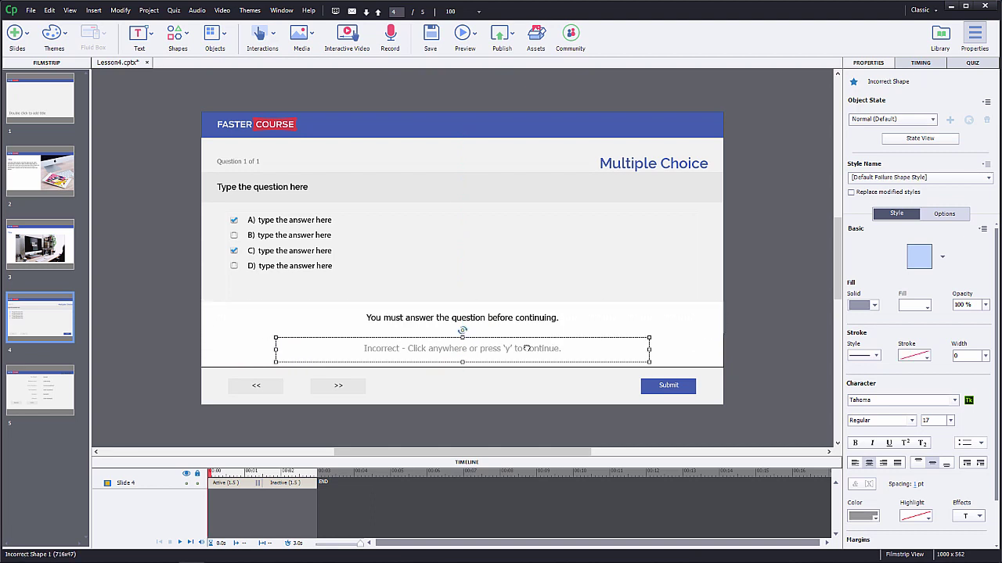
pyautogui.doubleClick(395, 350)
pyautogui.moveTo(399, 349); pyautogui.dragTo(364, 349)
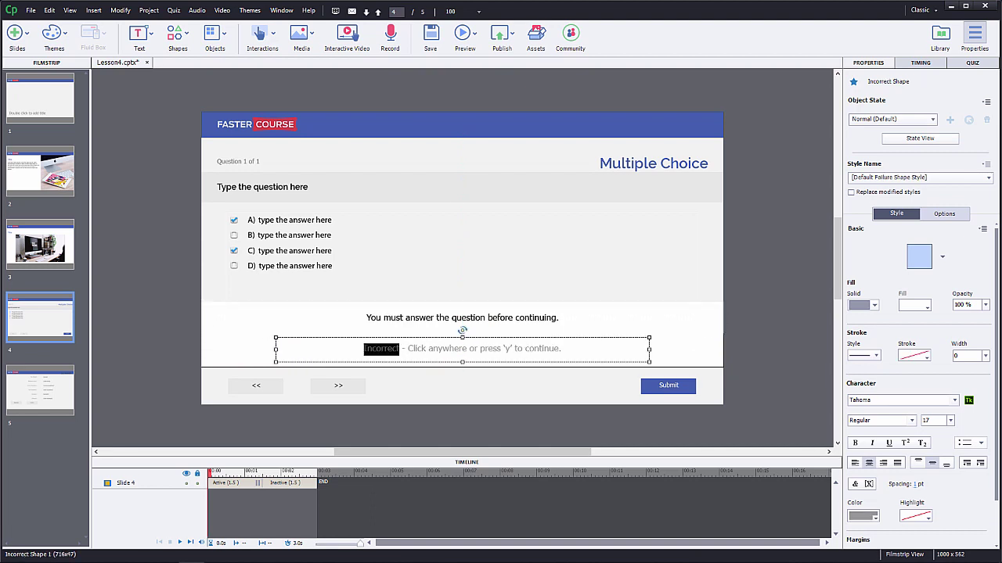
pyautogui.write('WRONG')
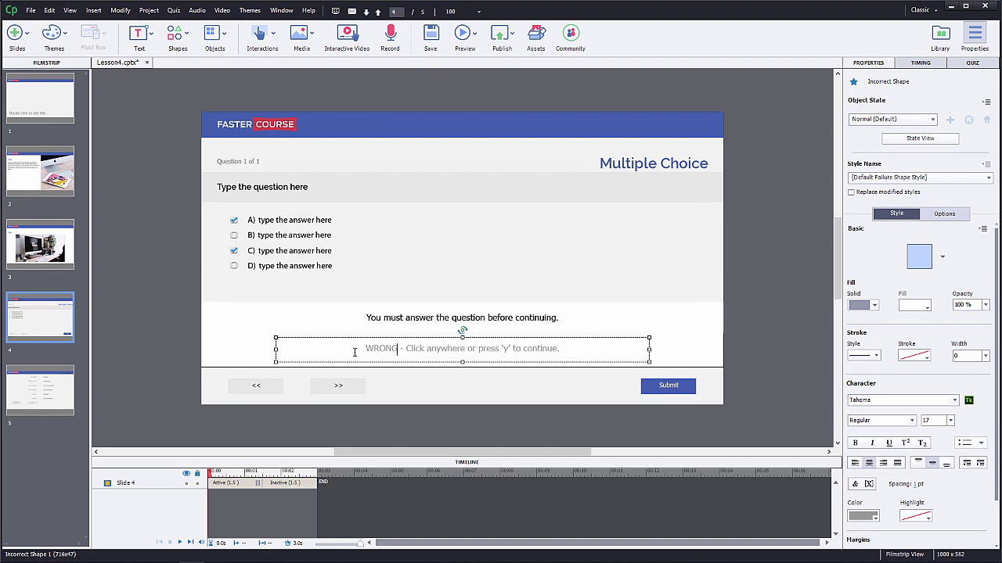
pyautogui.click(185, 331)
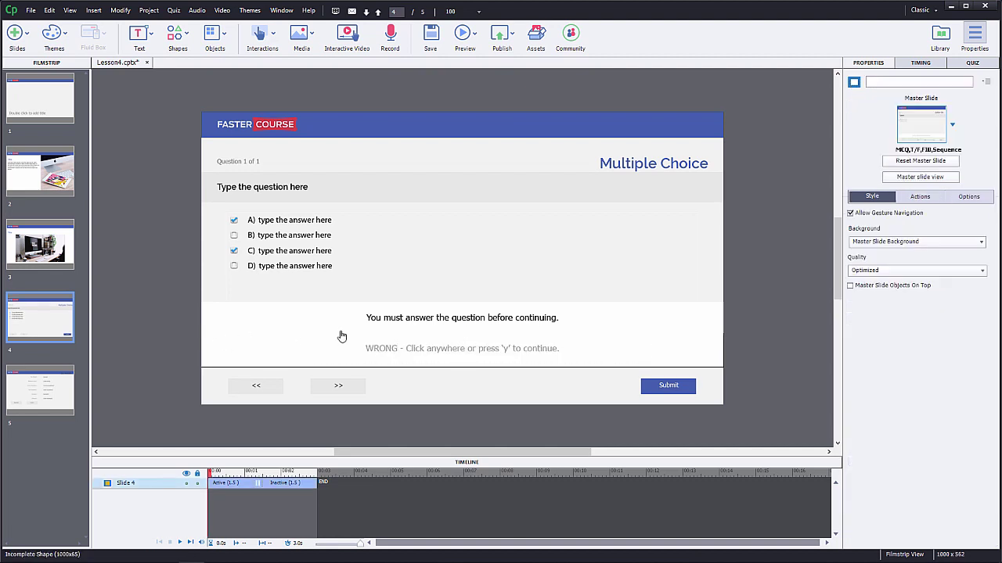
# Move the incomplete-answer message back down over the incorrect-answer feedback, just above the navigation buttons
pyautogui.click(392, 322)
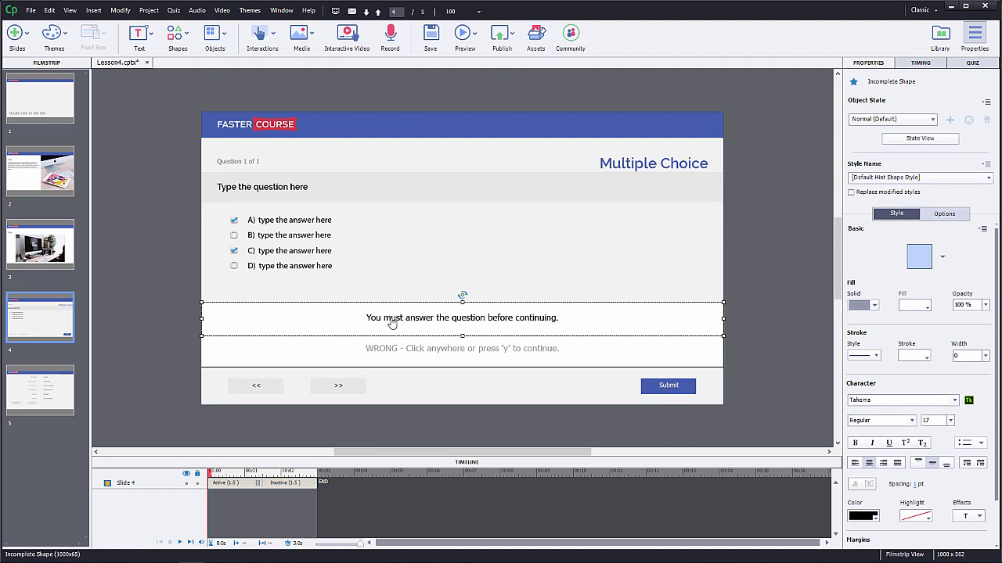
pyautogui.press('Down')
pyautogui.press('Down')
pyautogui.press('Down')
pyautogui.press('Down')
pyautogui.press('Down')
pyautogui.press('Down')
pyautogui.press('Down')
pyautogui.press('Down')
pyautogui.press('Down')
pyautogui.press('Down')
pyautogui.press('Down')
pyautogui.press('Down')
pyautogui.press('Down')
pyautogui.press('Down')
pyautogui.press('Down')
pyautogui.press('Down')
pyautogui.press('Down')
pyautogui.press('Down')
pyautogui.press('Down')
pyautogui.press('Down')
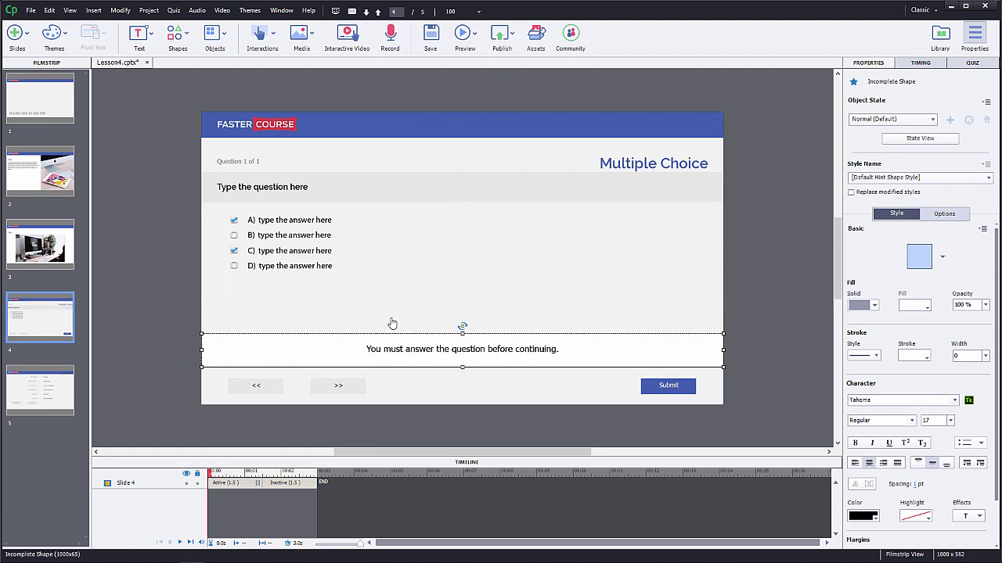